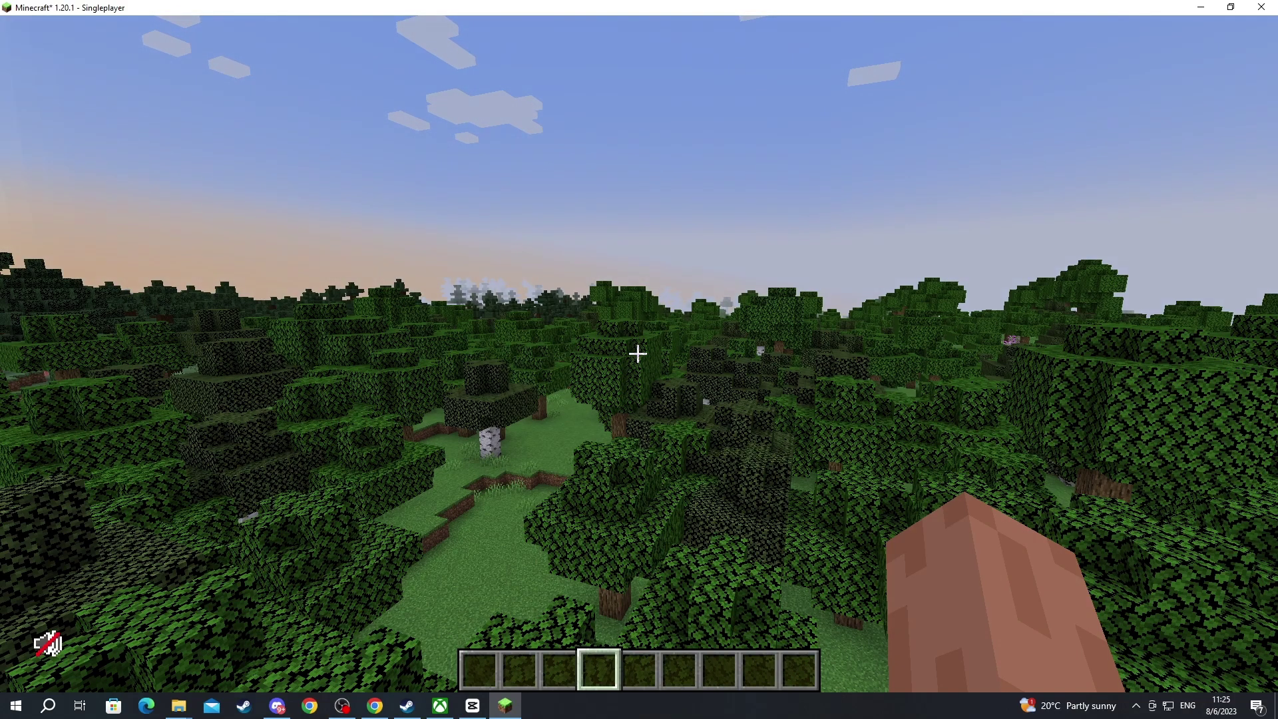
# Step: Open the Voice Chat menu with V, then close it with Esc
pyautogui.press('v')
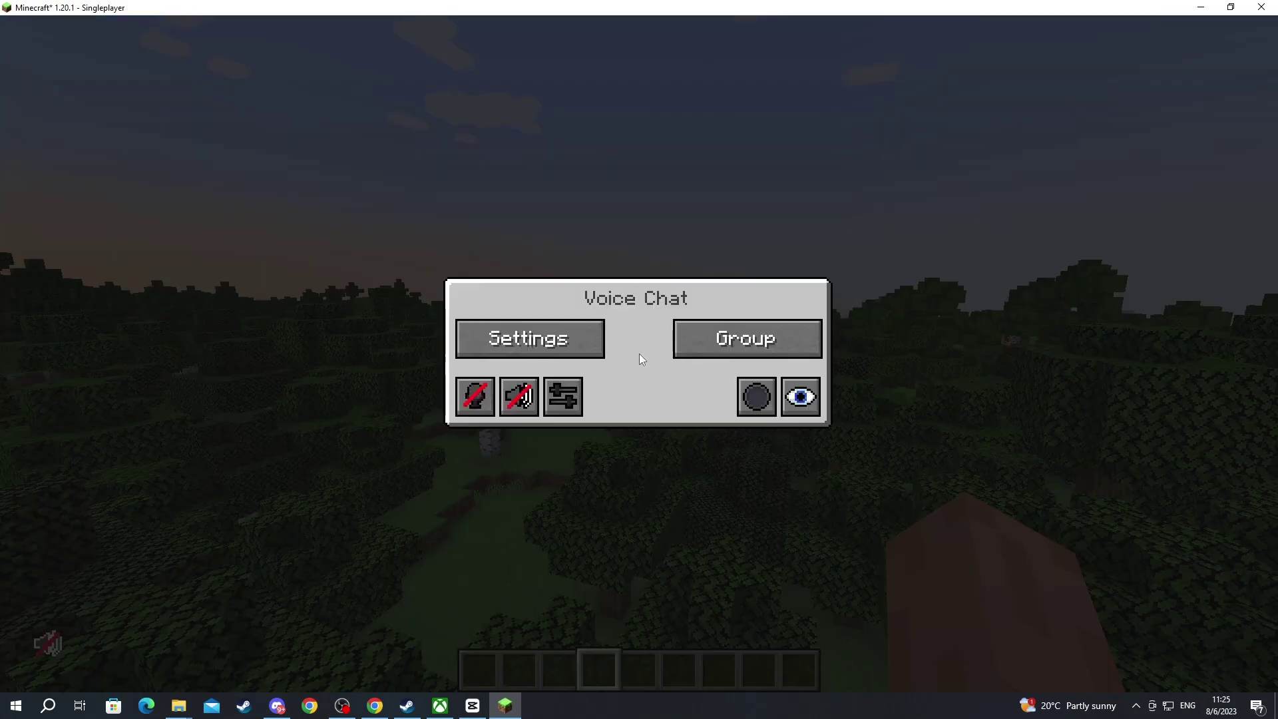
pyautogui.press('Escape')
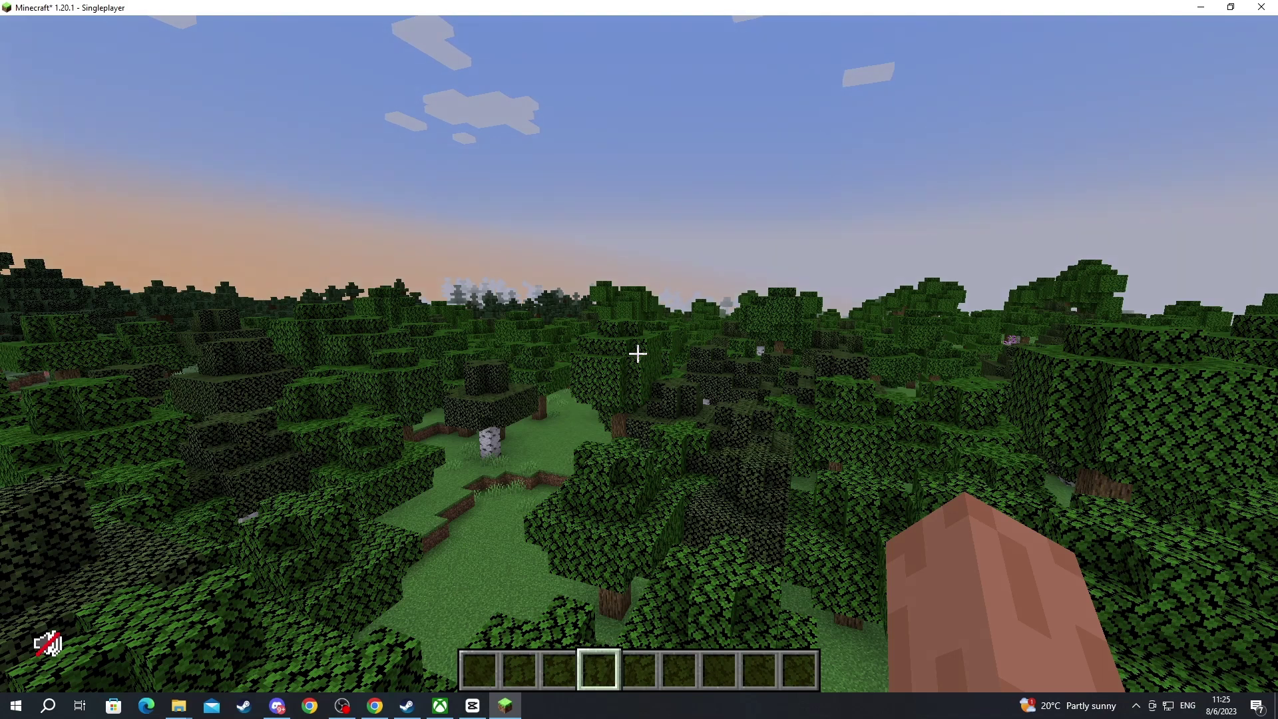
# Step: Scroll through the key binds list under Options > Controls > Key Binds to review voice chat keys
pyautogui.press('Escape')
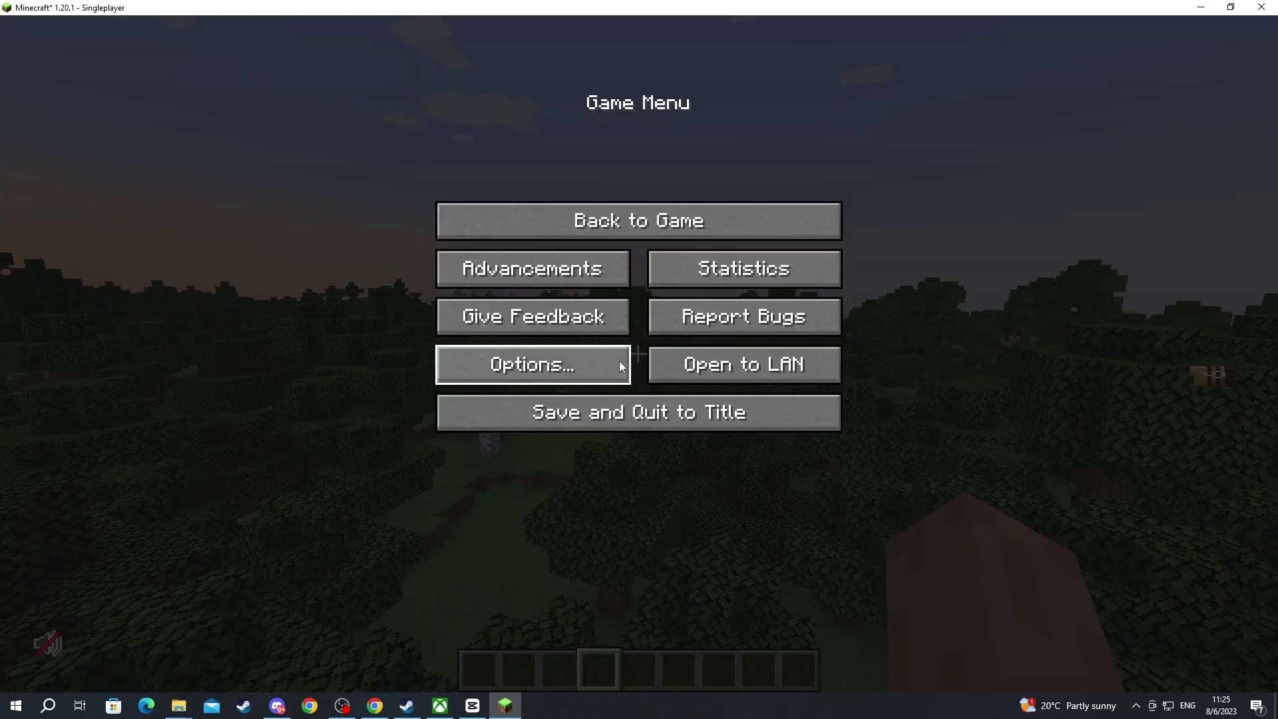
pyautogui.click(581, 367)
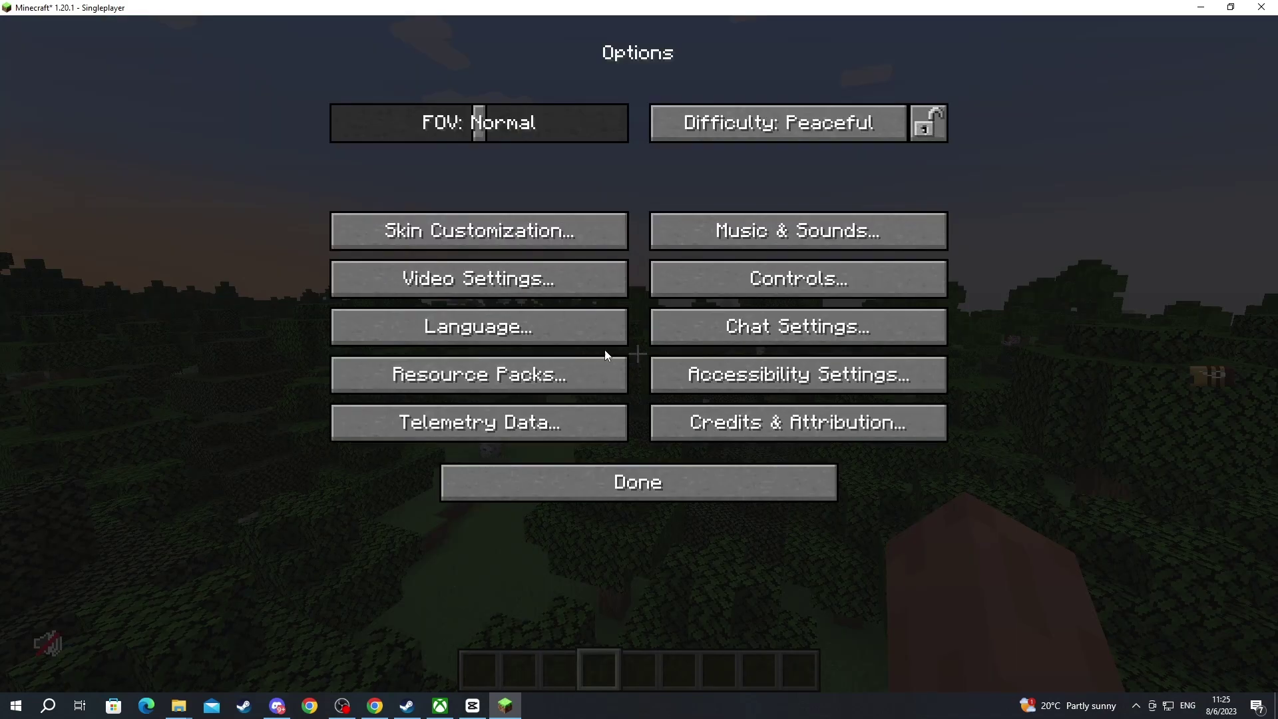
pyautogui.click(770, 290)
pyautogui.click(750, 101)
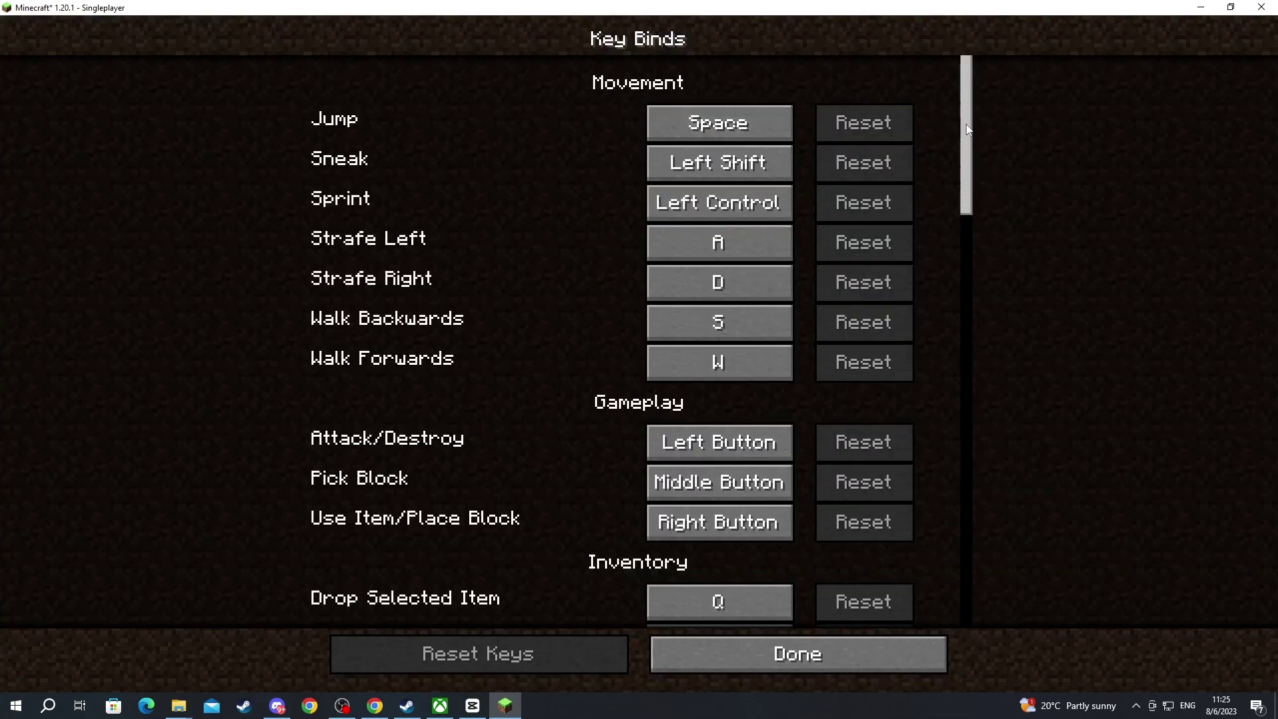
pyautogui.moveTo(966, 133); pyautogui.dragTo(984, 570)
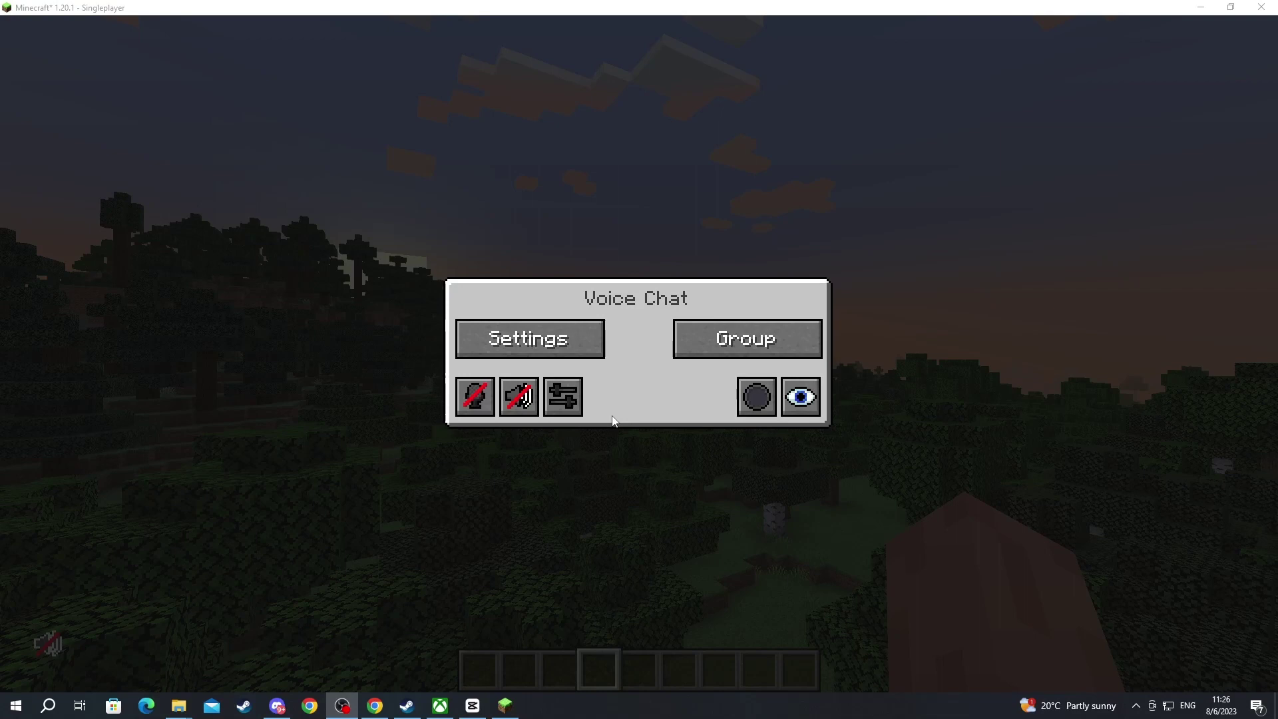
# Step: In Adjust volumes, raise the Other volume from Muted to -32%
pyautogui.click(569, 403)
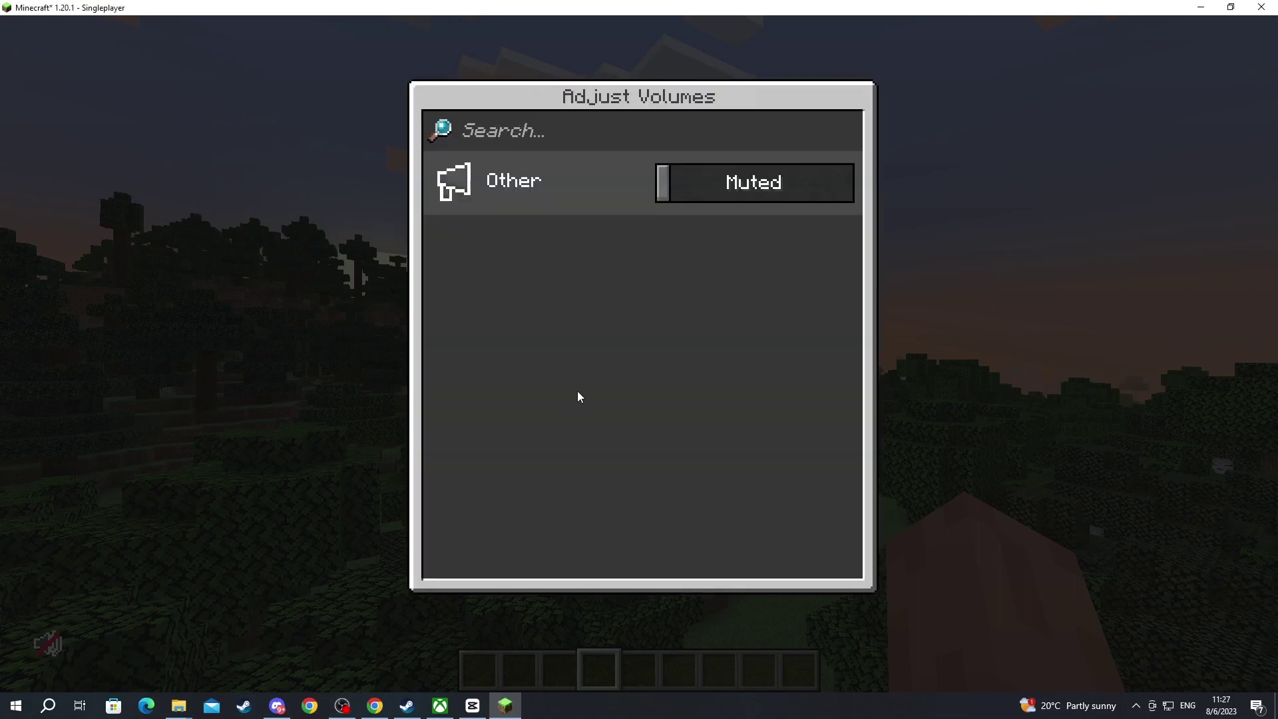
pyautogui.moveTo(671, 200)
pyautogui.mouseDown()
pyautogui.moveTo(850, 193)
pyautogui.moveTo(716, 208)
pyautogui.moveTo(693, 195)
pyautogui.mouseUp()
pyautogui.press('Escape')
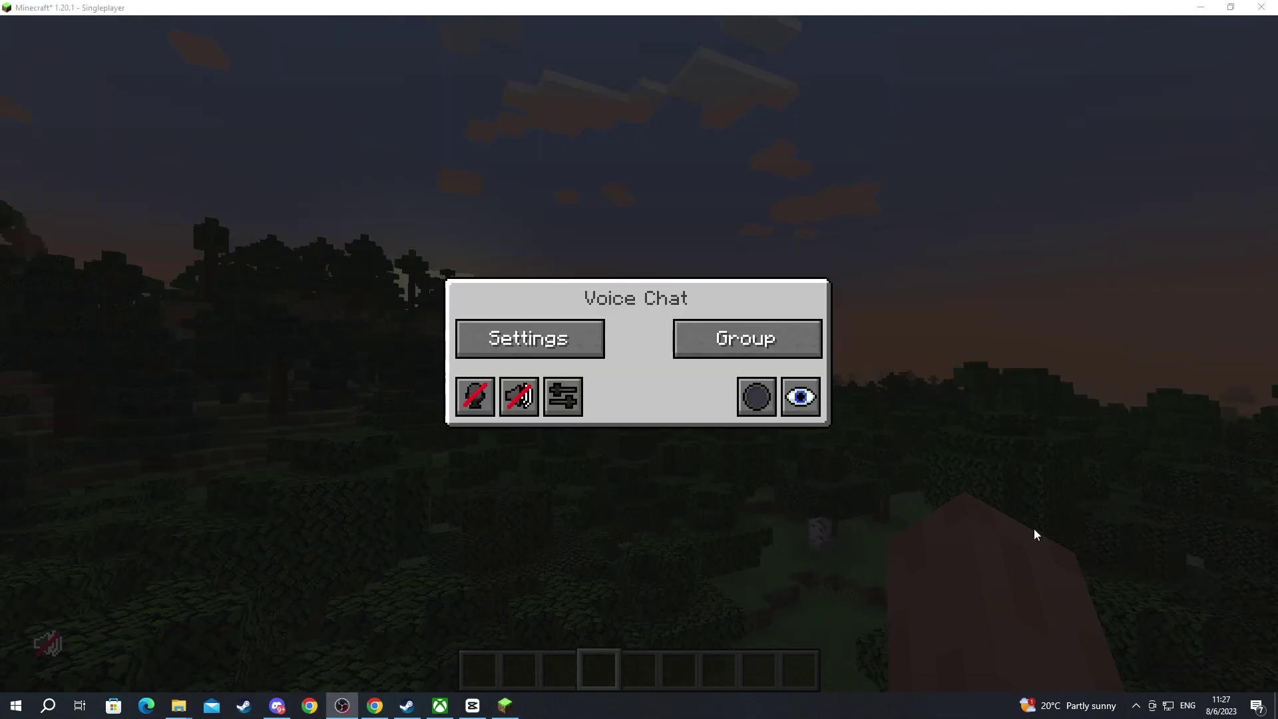
# Step: Toggle voice chat sounds on then off, unmute the microphone, and hide then show voice chat icons
pyautogui.click(523, 410)
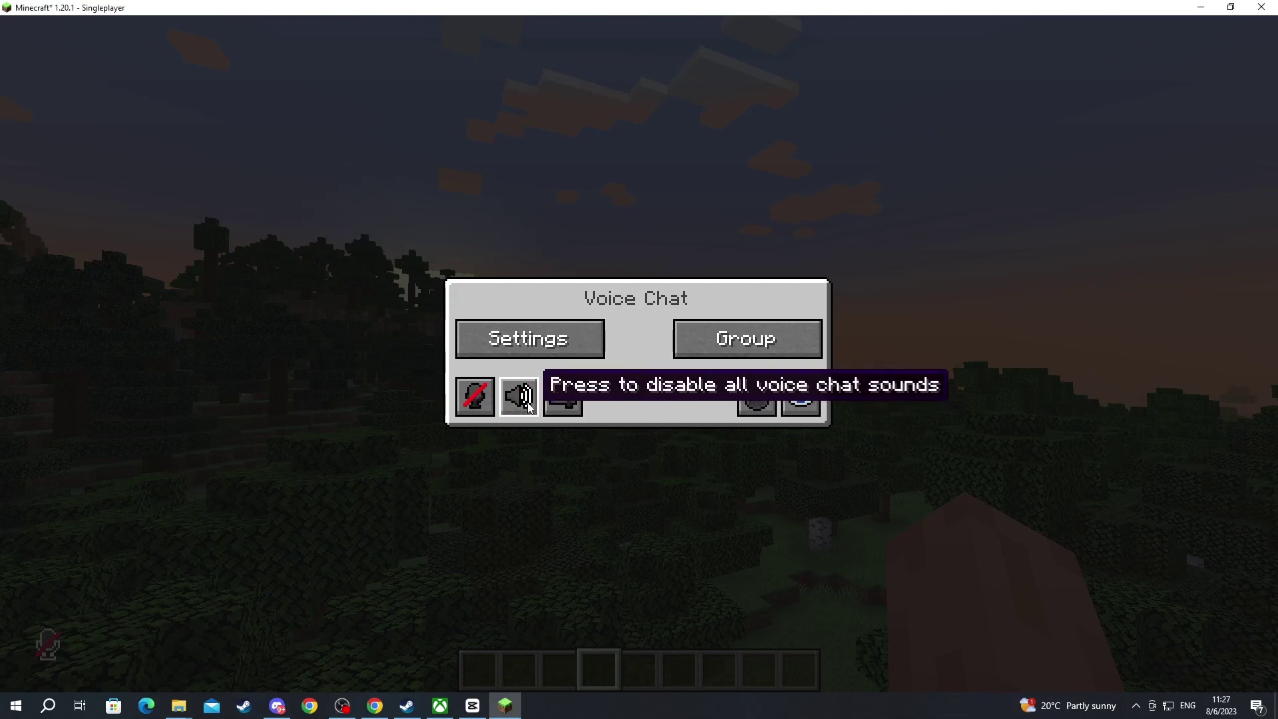
pyautogui.click(529, 406)
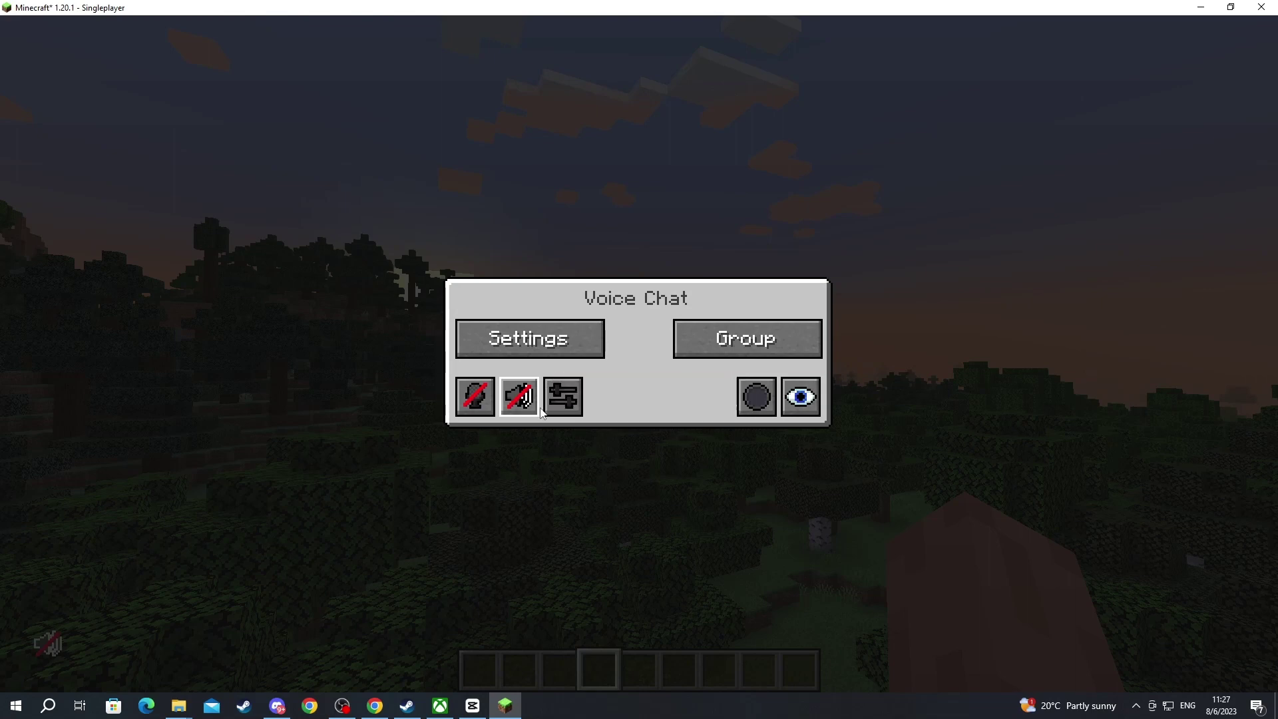
pyautogui.click(480, 413)
pyautogui.click(478, 411)
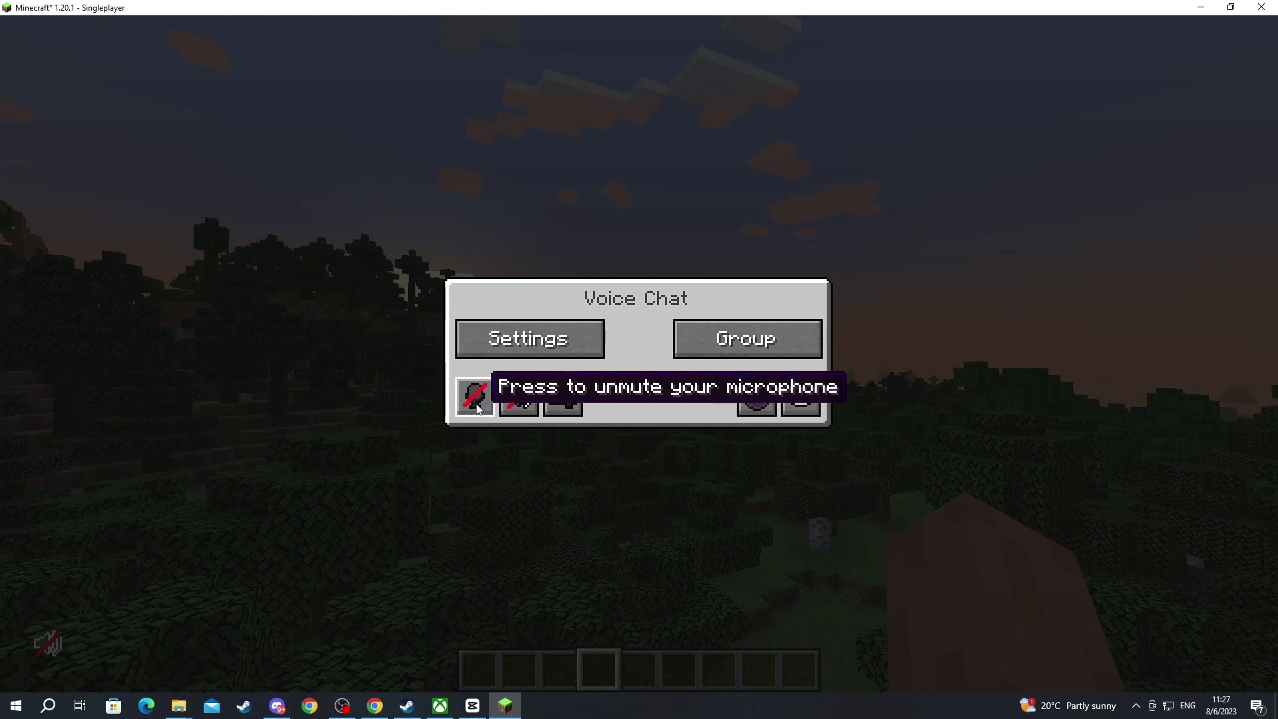
pyautogui.click(476, 405)
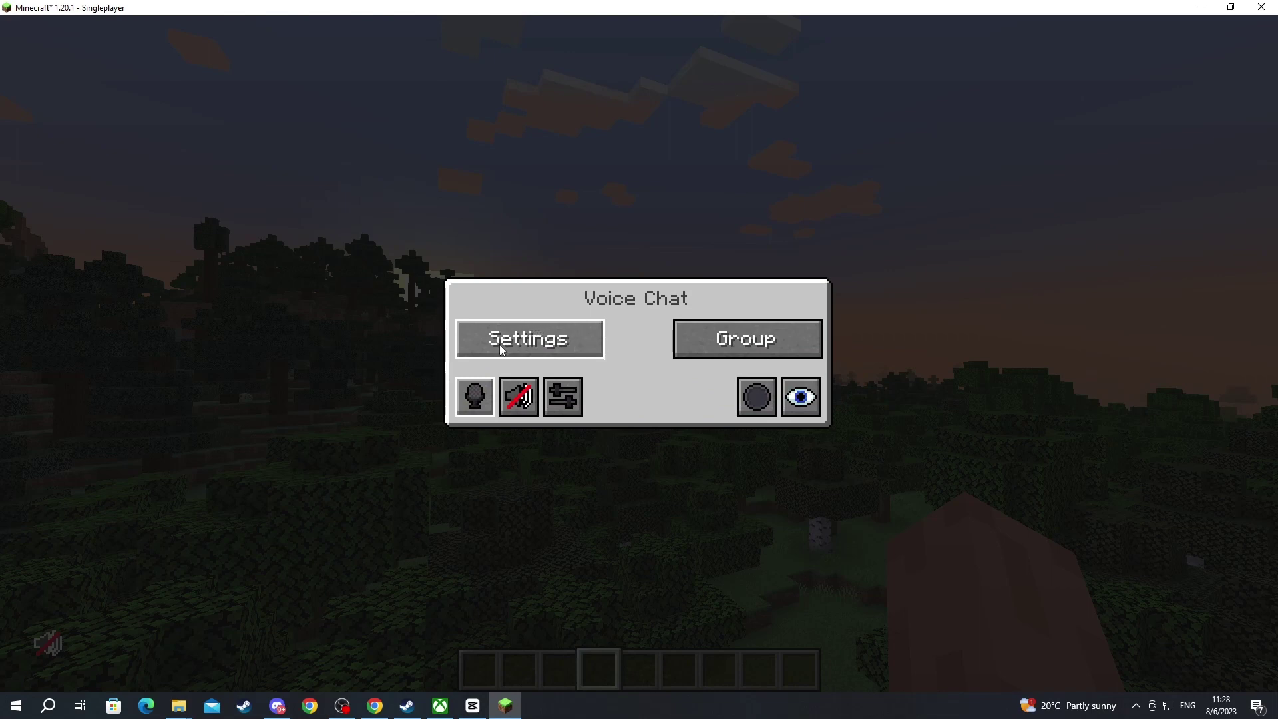
pyautogui.click(801, 396)
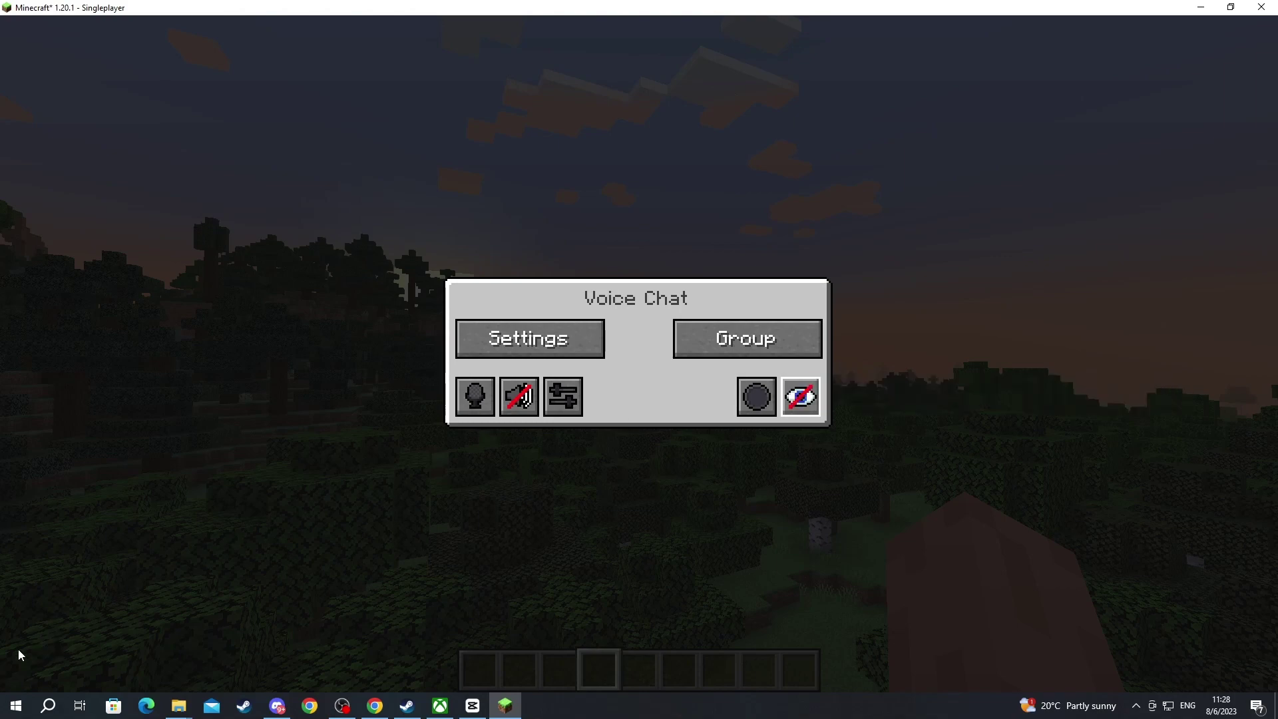
pyautogui.click(805, 404)
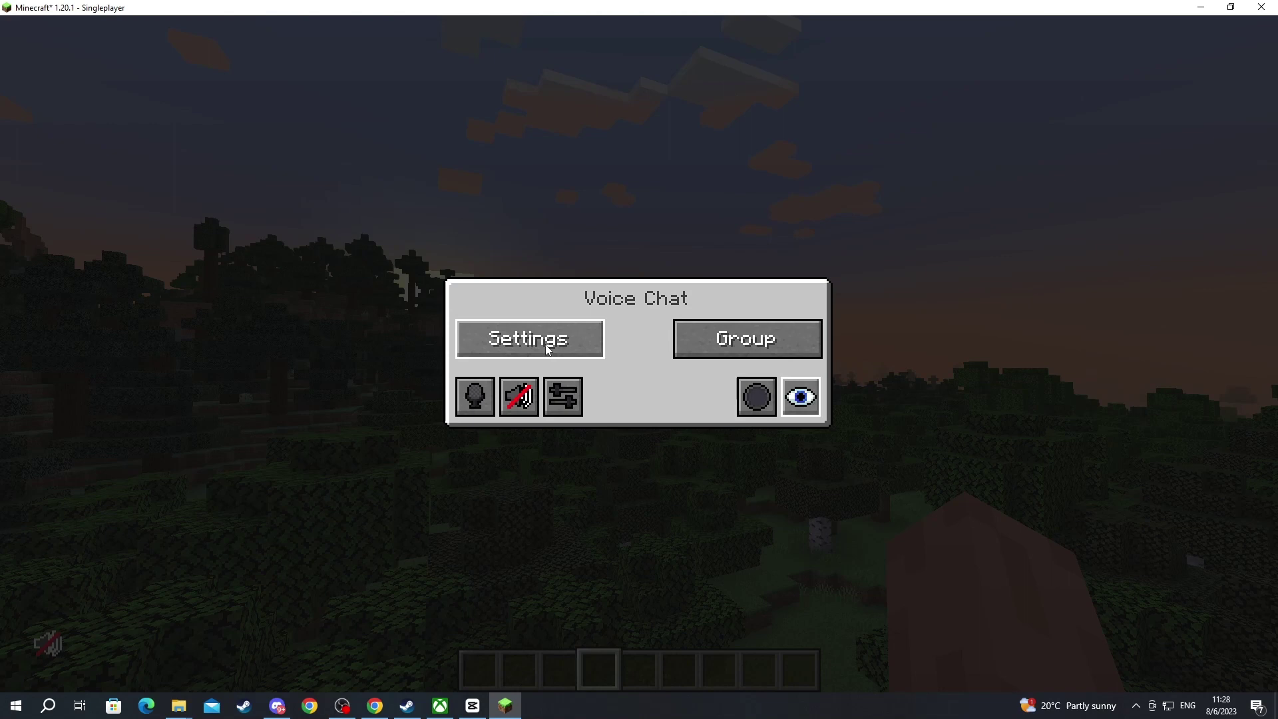
# Step: In Voice Chat Settings, set microphone amplification to +101% and voice activation threshold to -47 dB
pyautogui.click(519, 344)
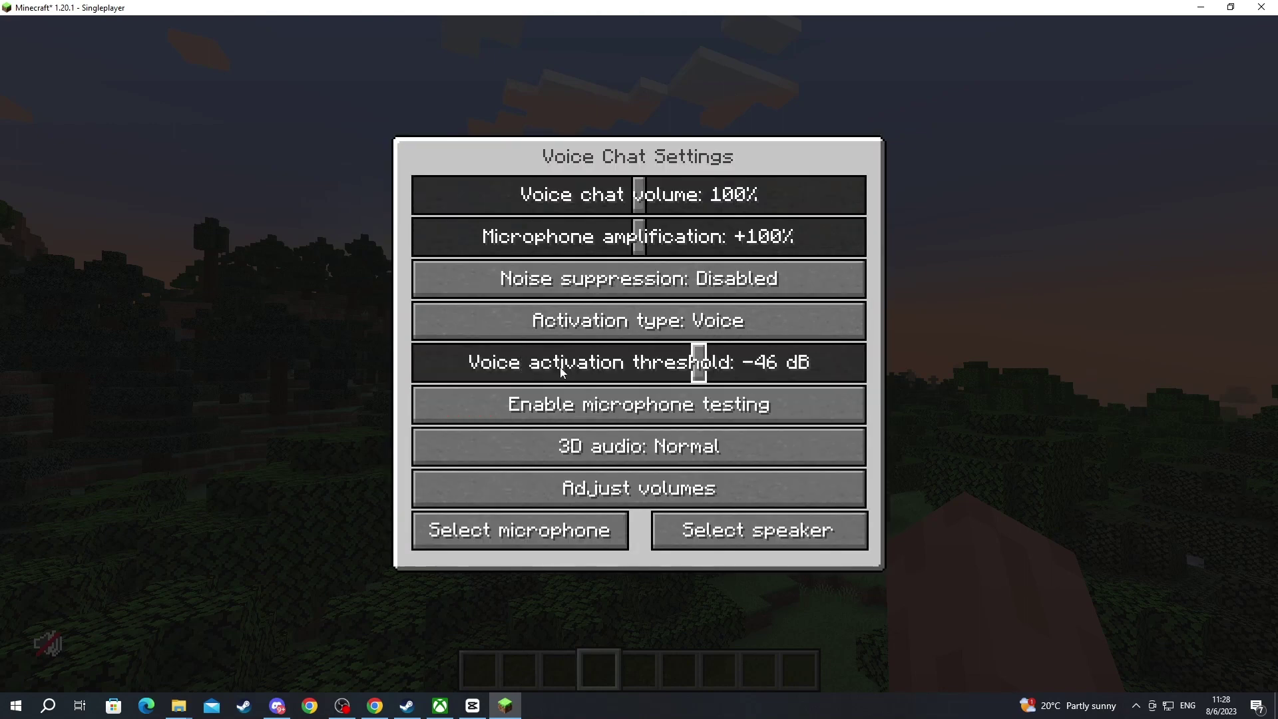
pyautogui.moveTo(638, 193)
pyautogui.mouseDown()
pyautogui.moveTo(853, 201)
pyautogui.moveTo(566, 211)
pyautogui.moveTo(636, 200)
pyautogui.moveTo(500, 200)
pyautogui.moveTo(850, 199)
pyautogui.moveTo(638, 198)
pyautogui.mouseUp()
pyautogui.moveTo(638, 244)
pyautogui.mouseDown()
pyautogui.moveTo(850, 245)
pyautogui.moveTo(868, 258)
pyautogui.moveTo(507, 261)
pyautogui.moveTo(642, 257)
pyautogui.mouseUp()
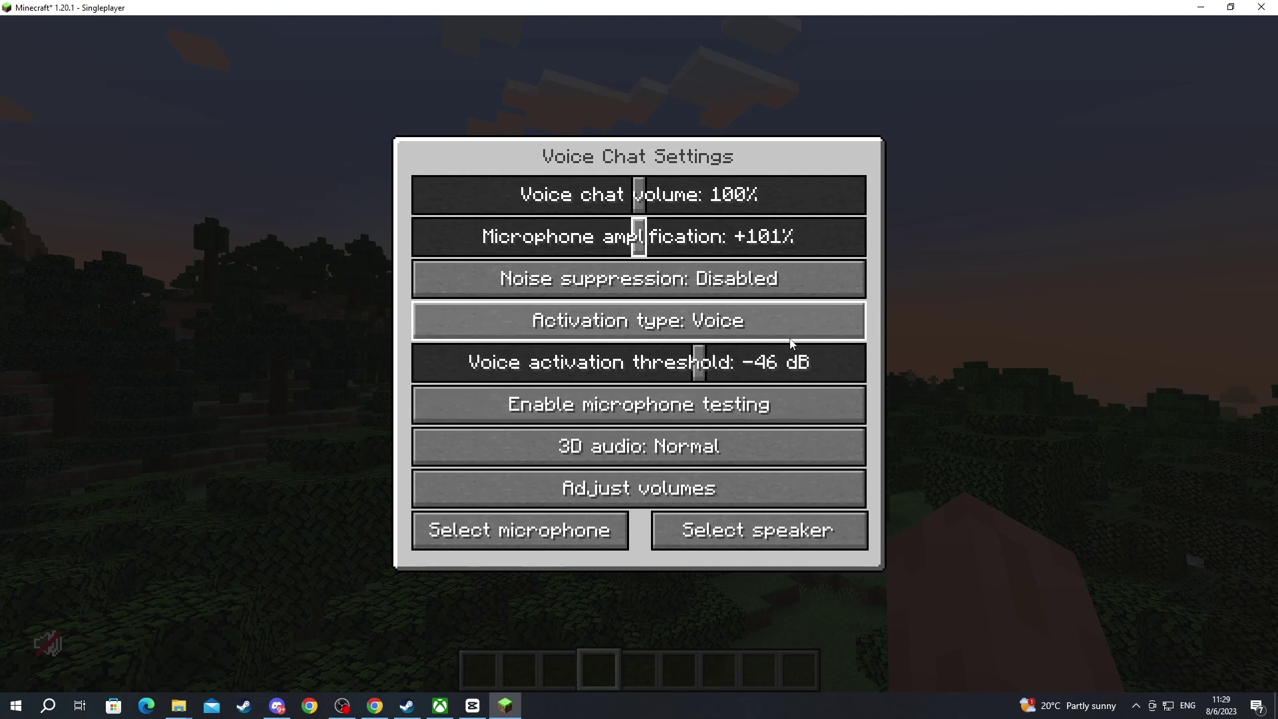
pyautogui.click(697, 373)
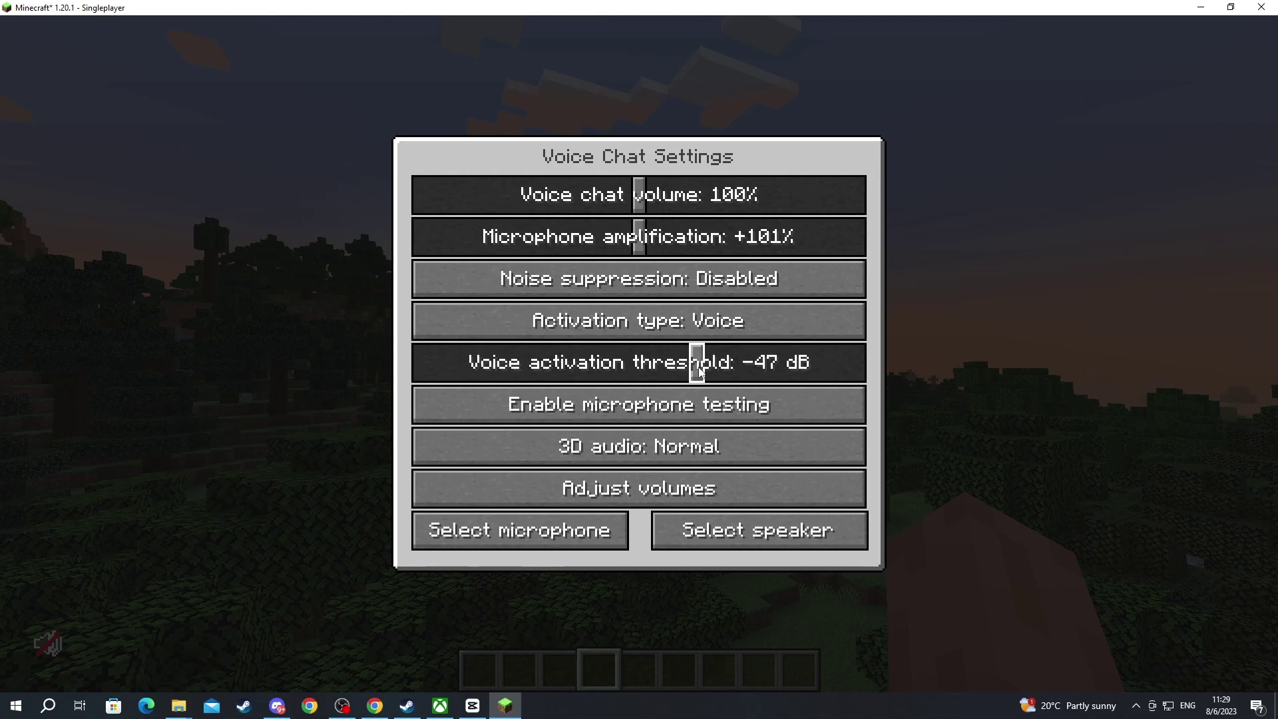
# Step: Change the voice chat activation type from Voice to Push to talk
pyautogui.click(624, 327)
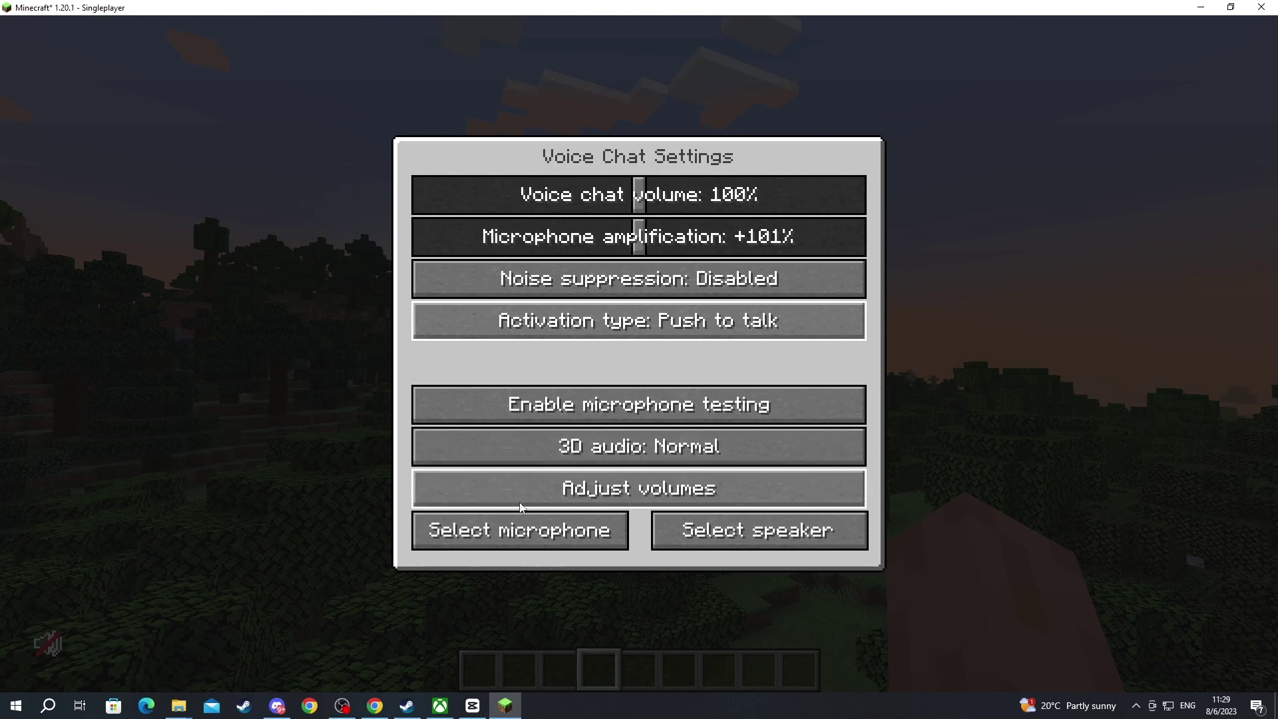
# Step: Glance at the Adjust volumes screen, then return to the Voice Chat menu
pyautogui.click(534, 490)
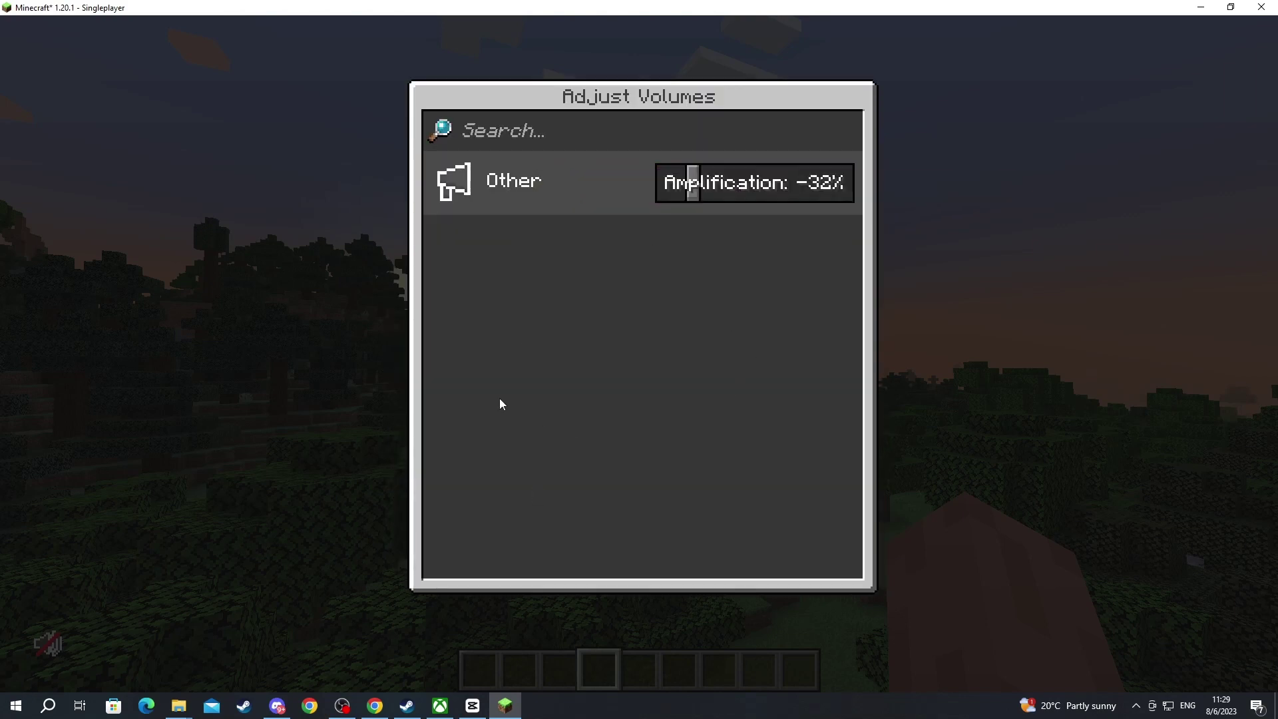
pyautogui.press('Escape')
pyautogui.press('v')
# Step: Select Razer Seiren Mini as the voice chat microphone in Voice Chat Settings
pyautogui.click(524, 342)
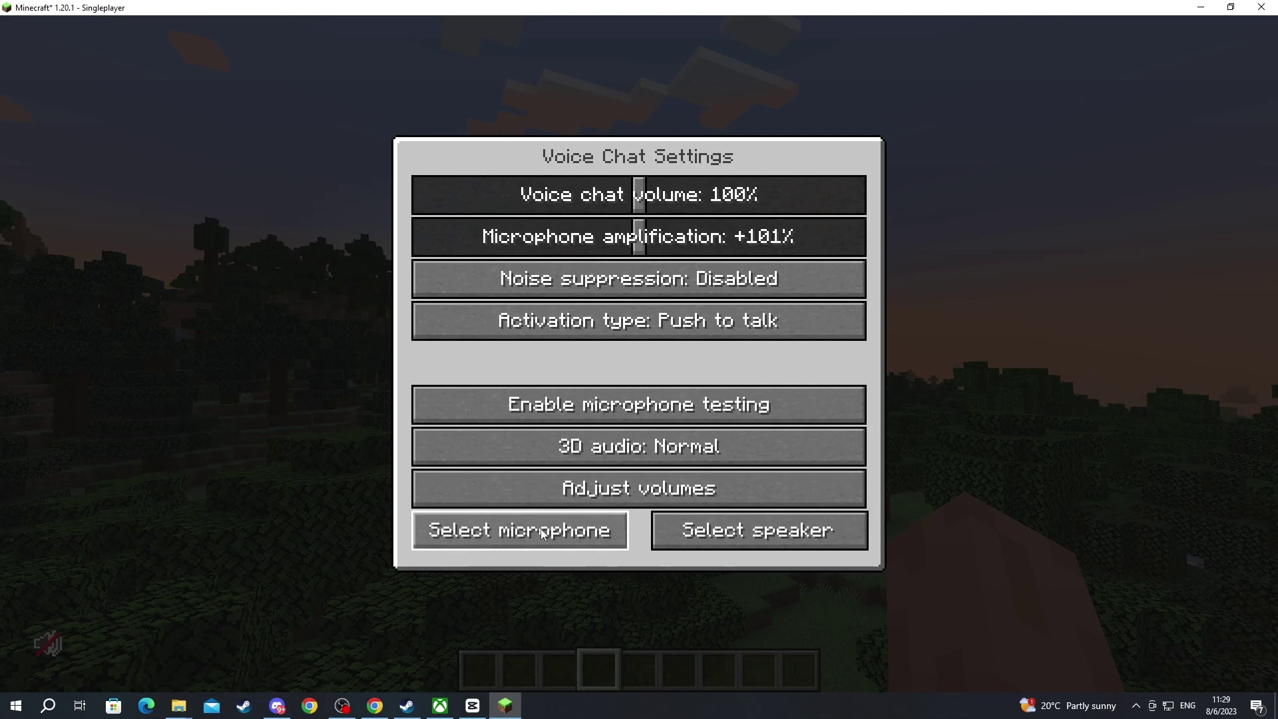
pyautogui.click(448, 540)
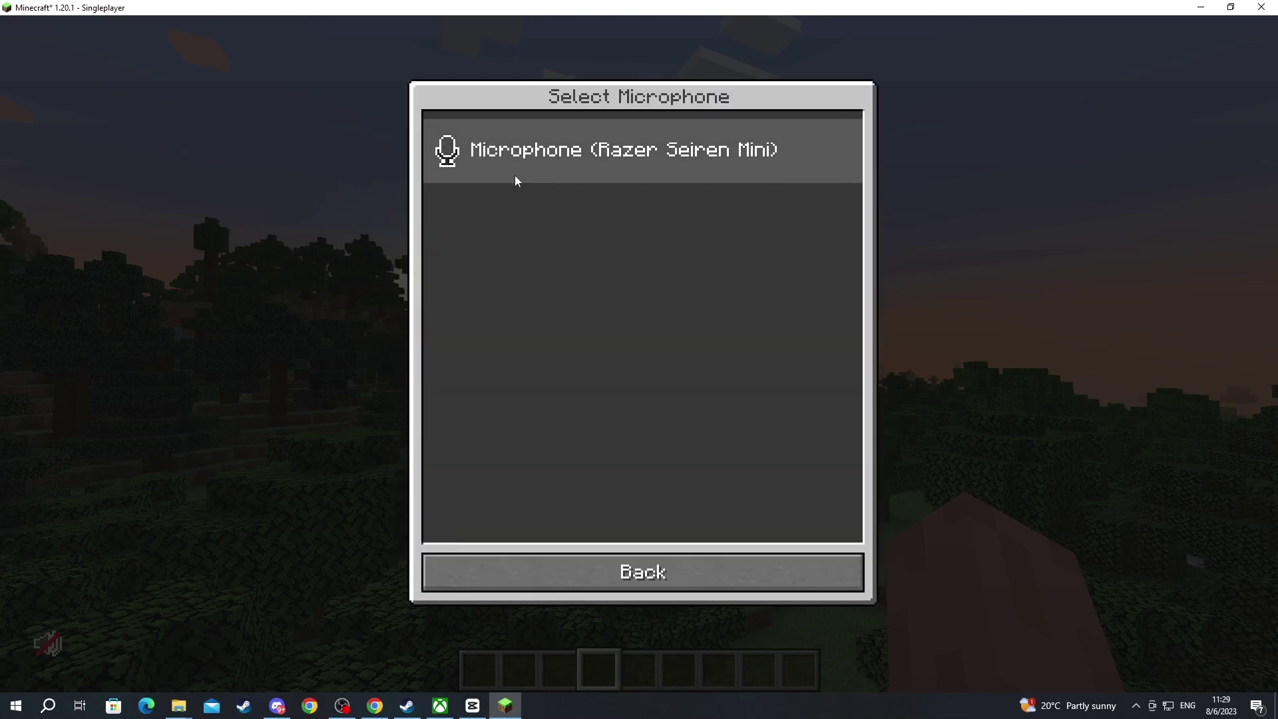
pyautogui.click(580, 143)
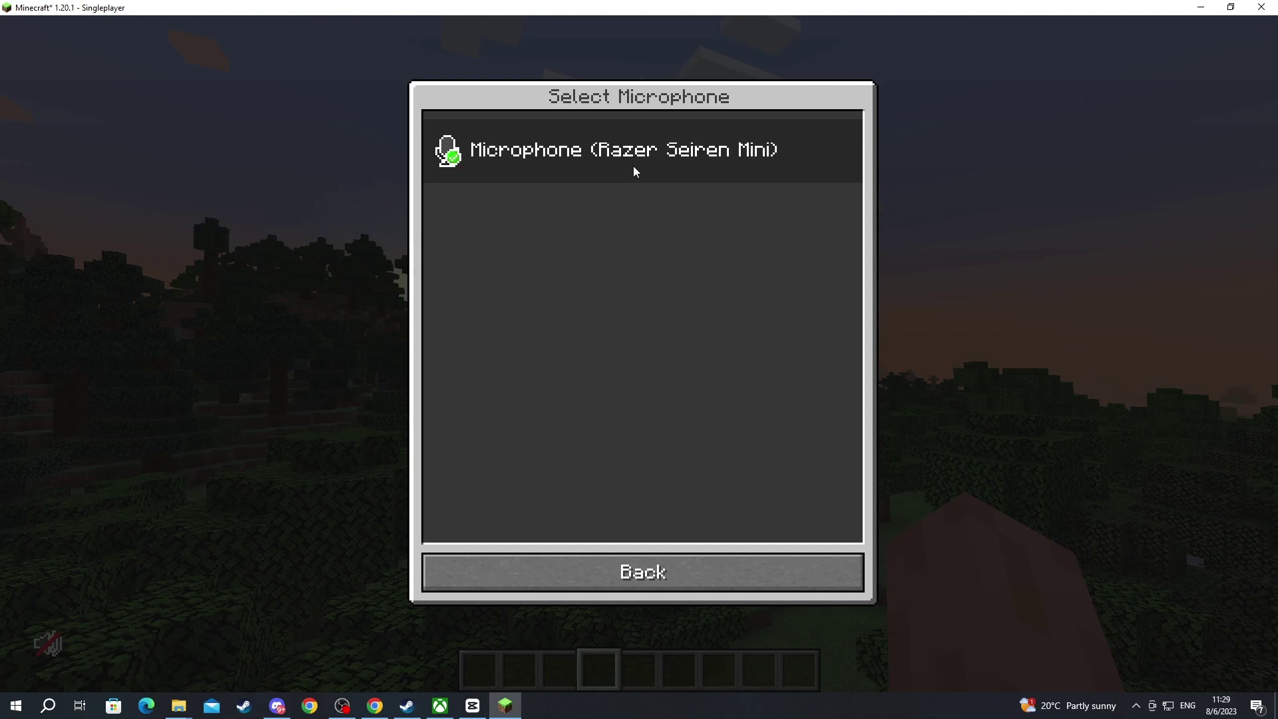
pyautogui.click(596, 577)
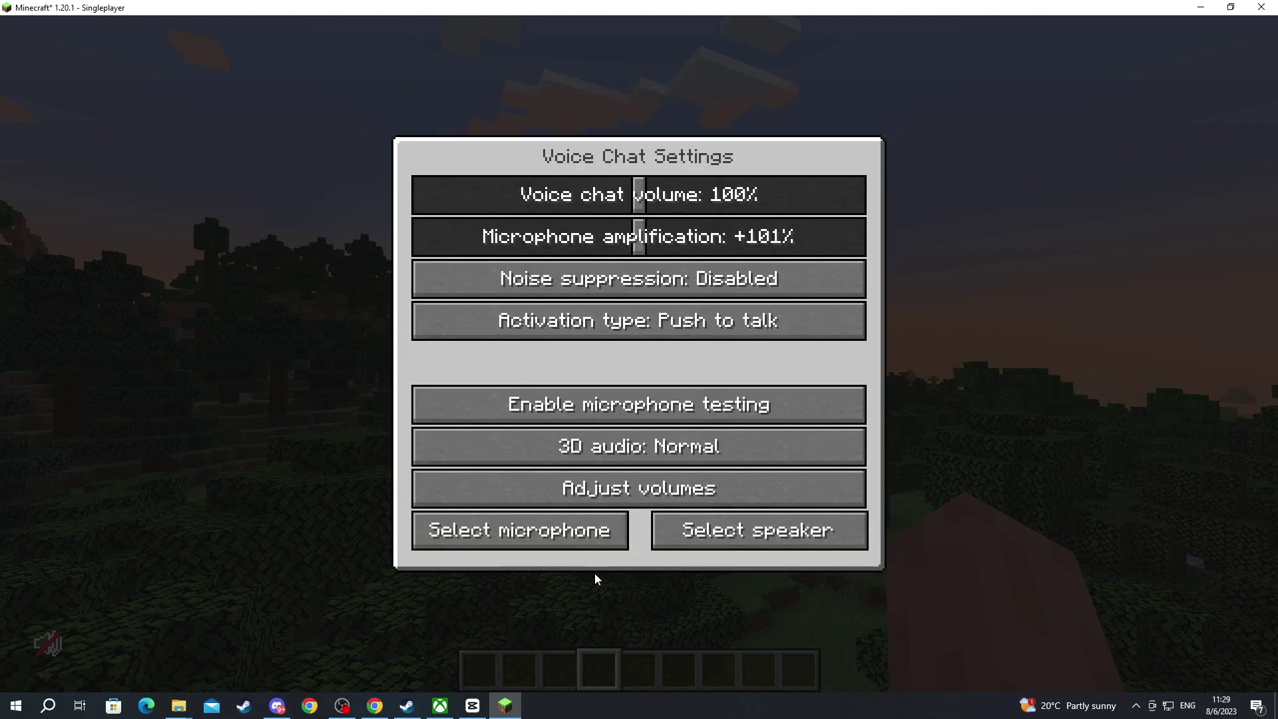
# Step: Review the speaker device list, then return to the game and reopen the Voice Chat menu
pyautogui.click(728, 540)
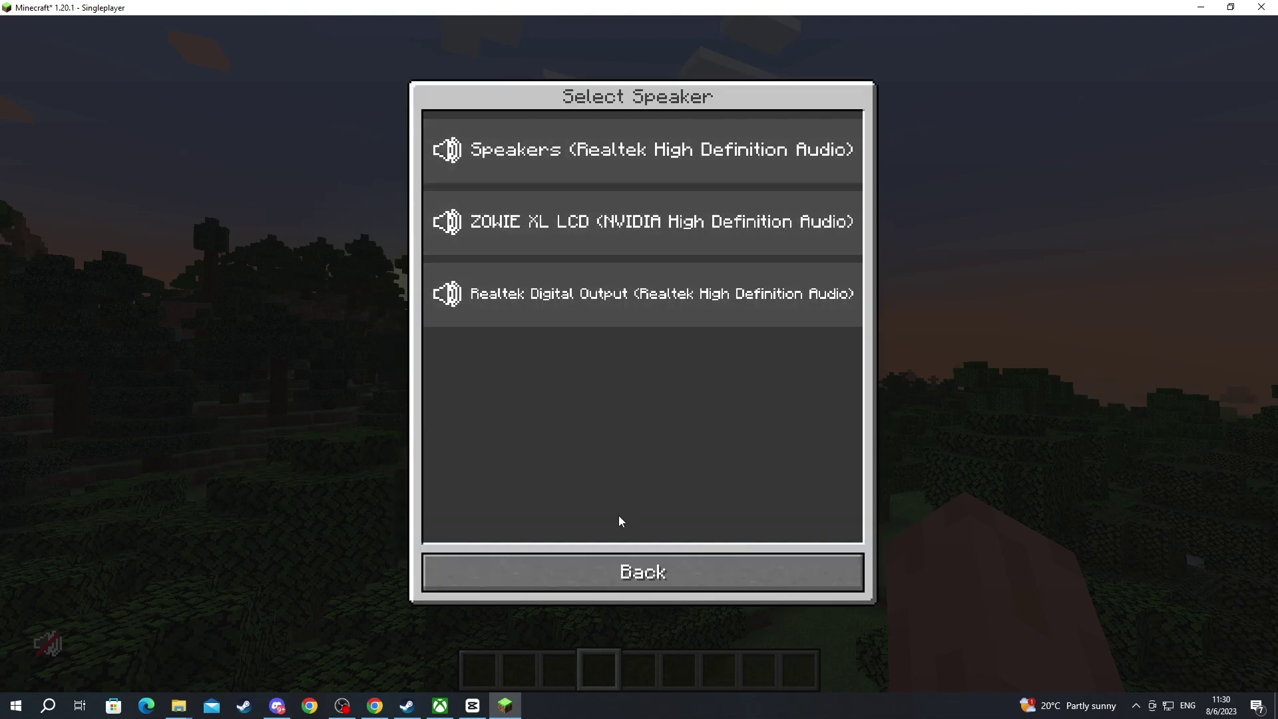
pyautogui.press('Escape')
pyautogui.press('v')
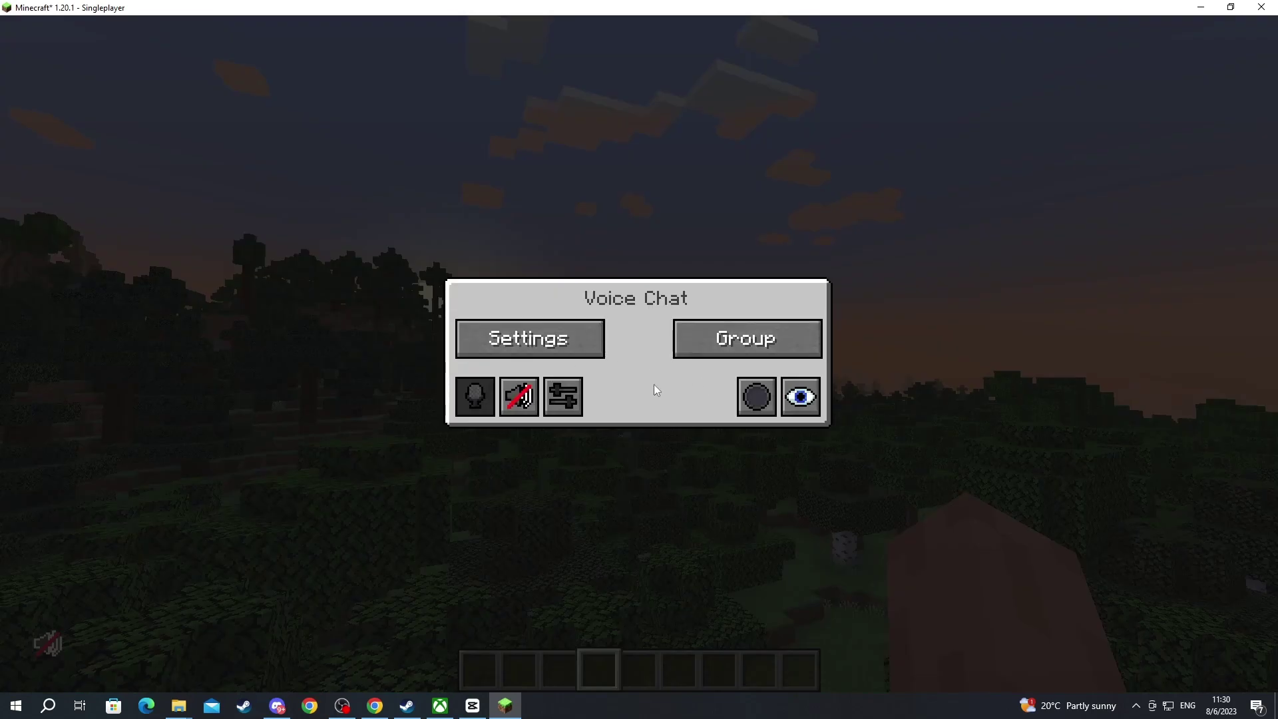
# Step: View the Group and Create group screens without creating one, then switch to third-person front view
pyautogui.click(697, 348)
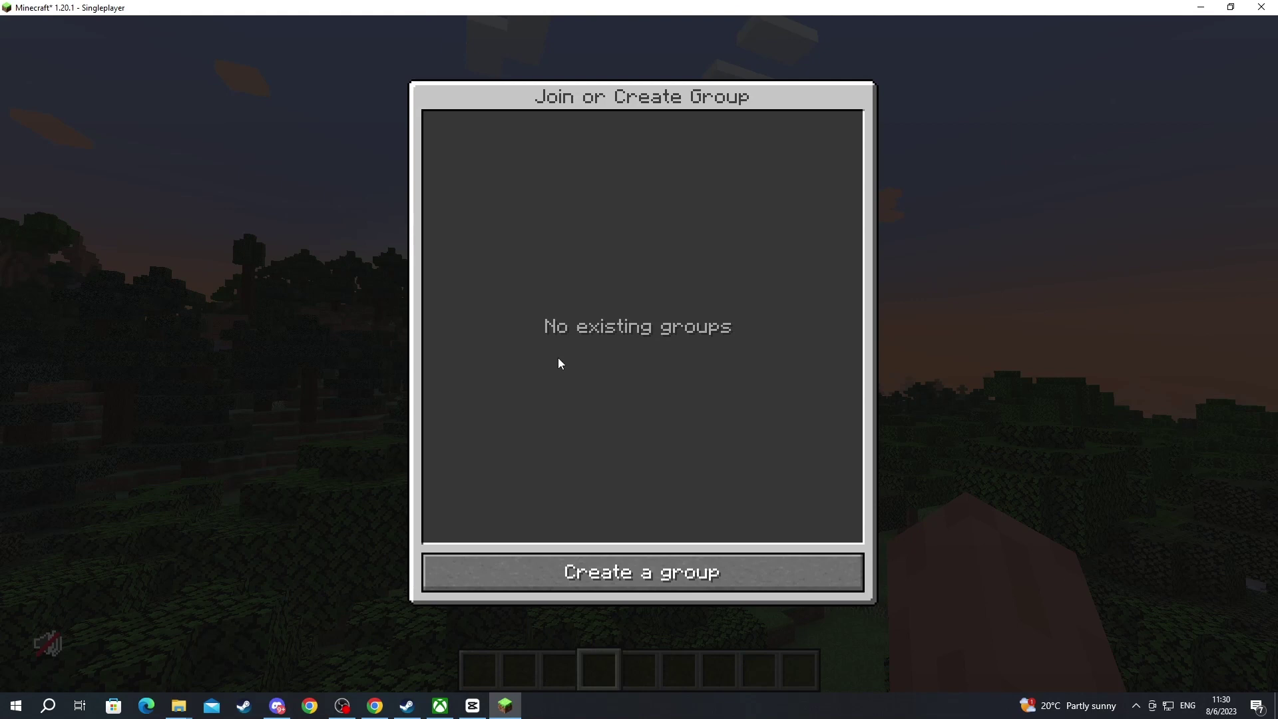
pyautogui.click(511, 574)
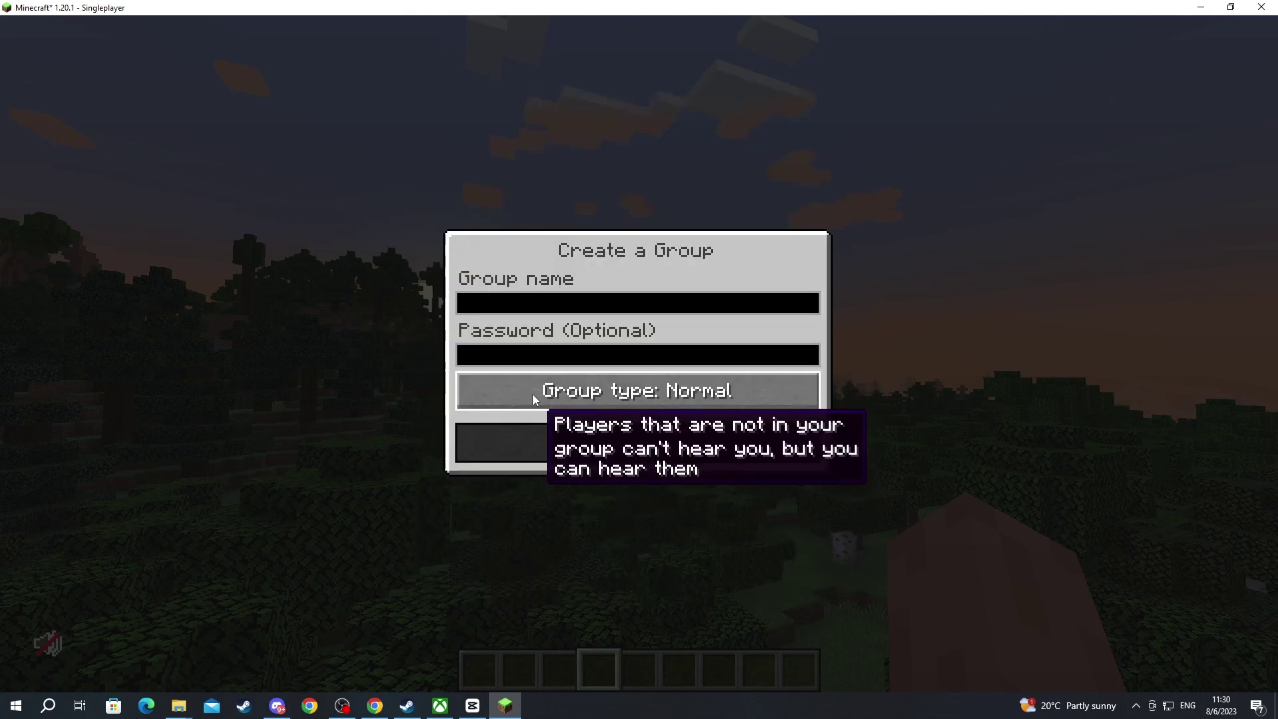
pyautogui.press('Escape')
pyautogui.press('F5')
pyautogui.press('F5')
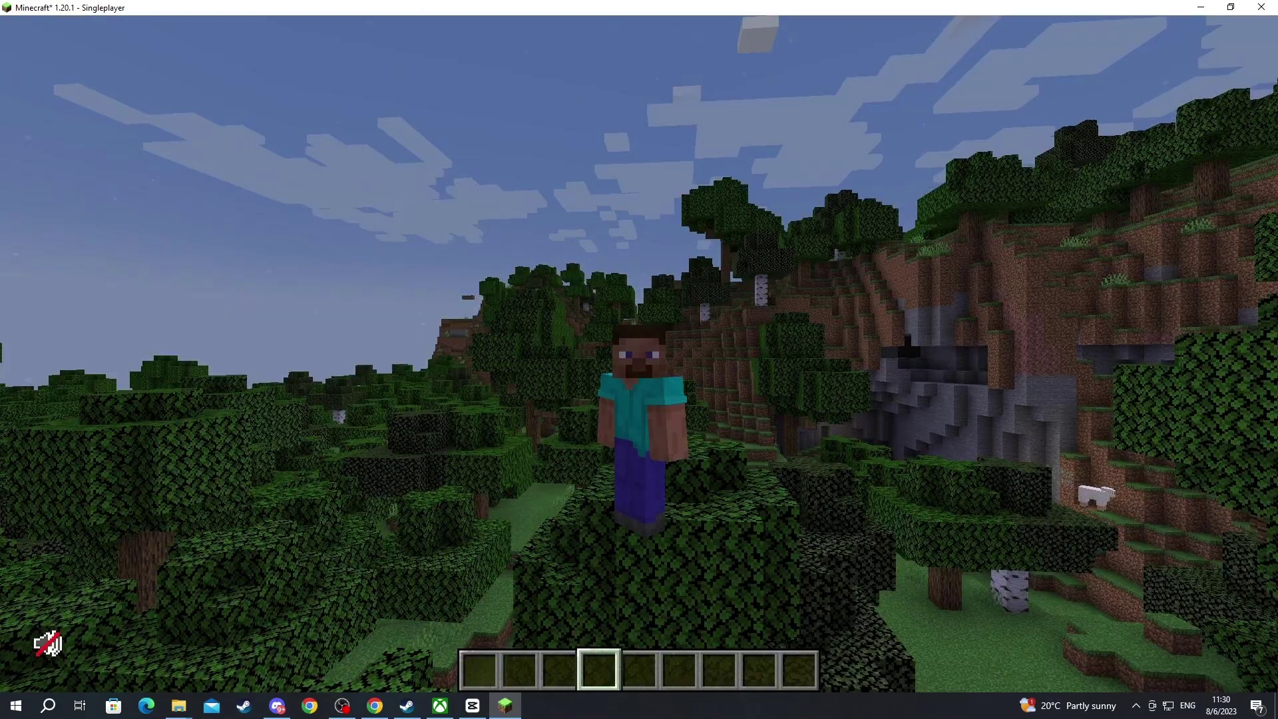